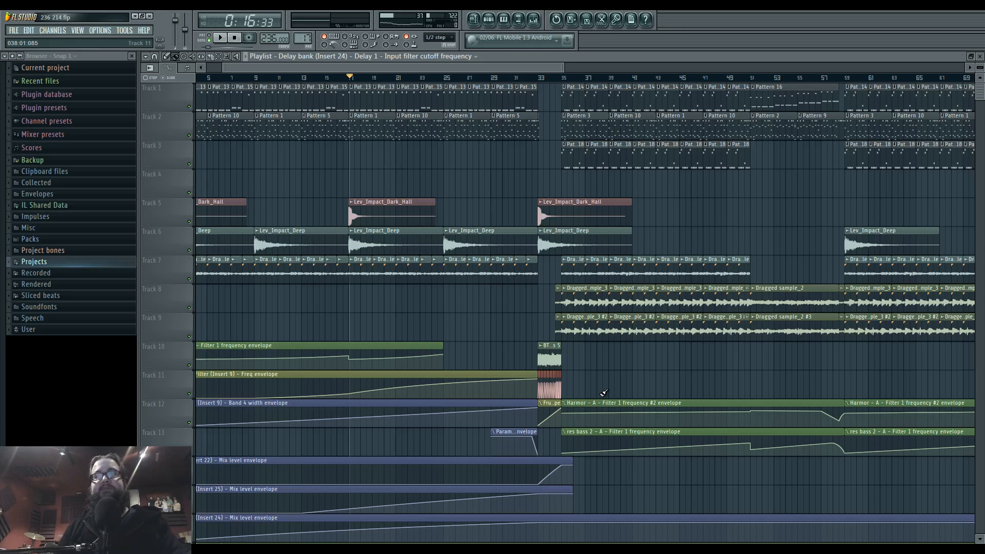
Play the arrangement from bar 17 through the drop up to about bar 57 and stop playback
{"action": "key", "text": "space"}
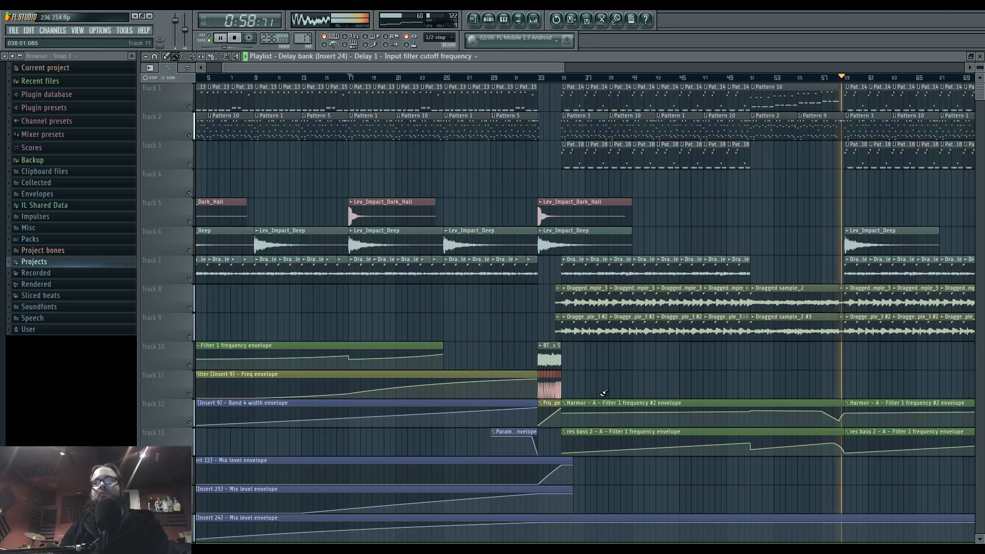
{"action": "key", "text": "space"}
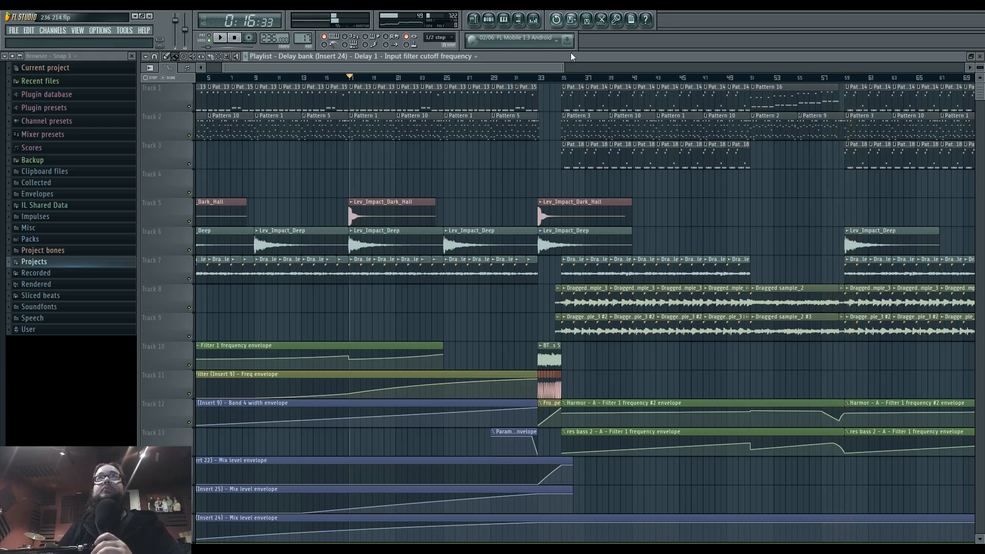
Set the global snap to Line and place the playback position at the start of bar 35
{"action": "left_click", "coordinate": [567, 78]}
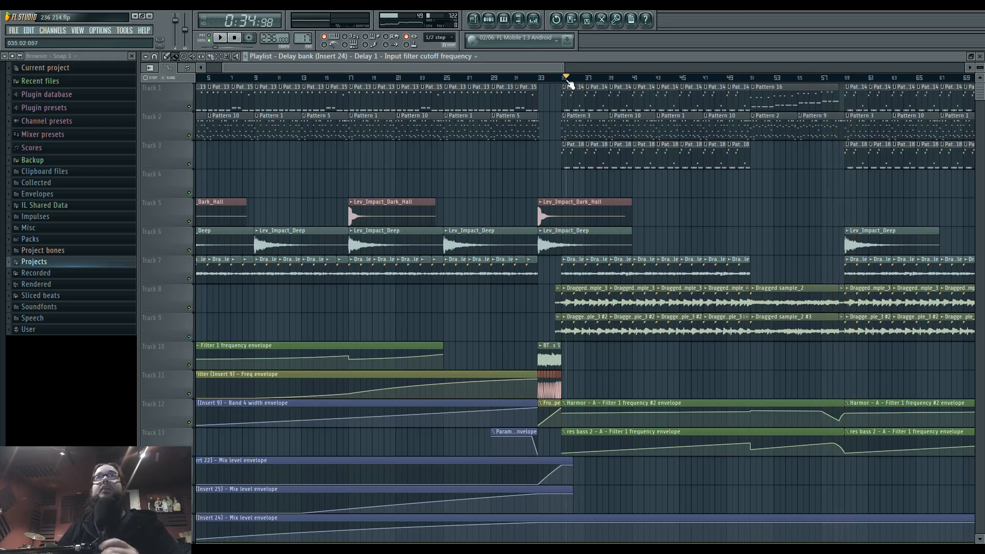
{"action": "left_click", "coordinate": [439, 37]}
{"action": "left_click", "coordinate": [436, 43]}
Open the Harmor instrument of the res bass 2 channel and show the mixer
{"action": "left_click", "coordinate": [489, 20]}
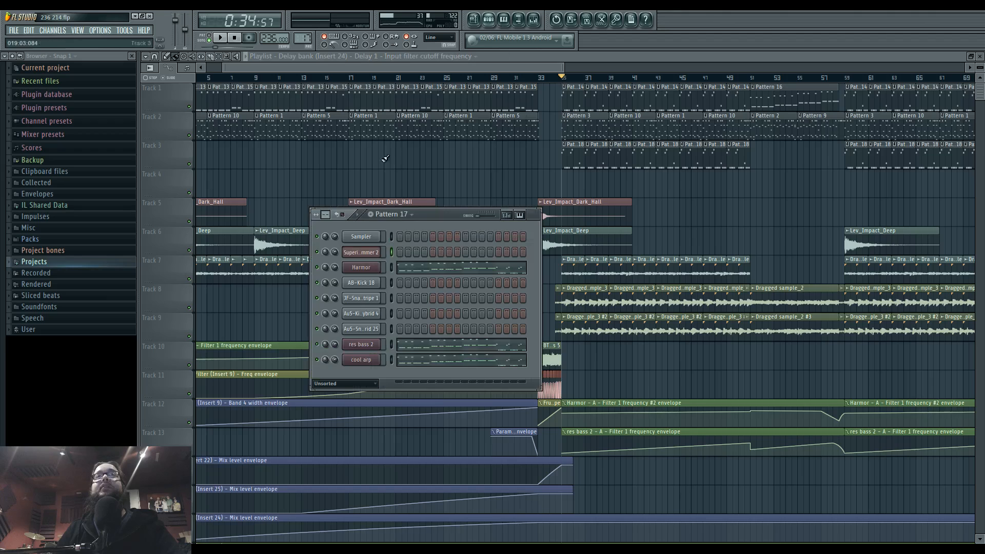
{"action": "left_click", "coordinate": [360, 344]}
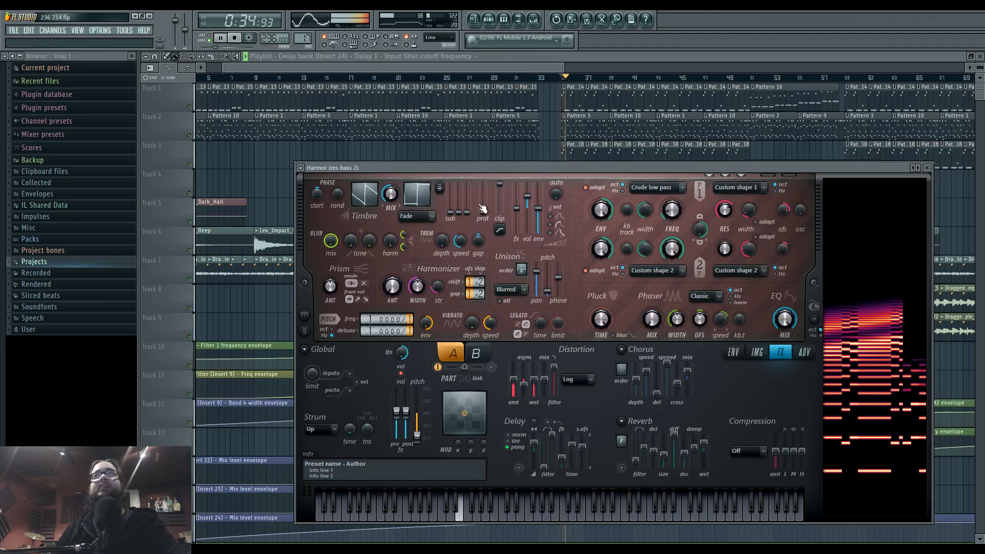
{"action": "left_click", "coordinate": [534, 21]}
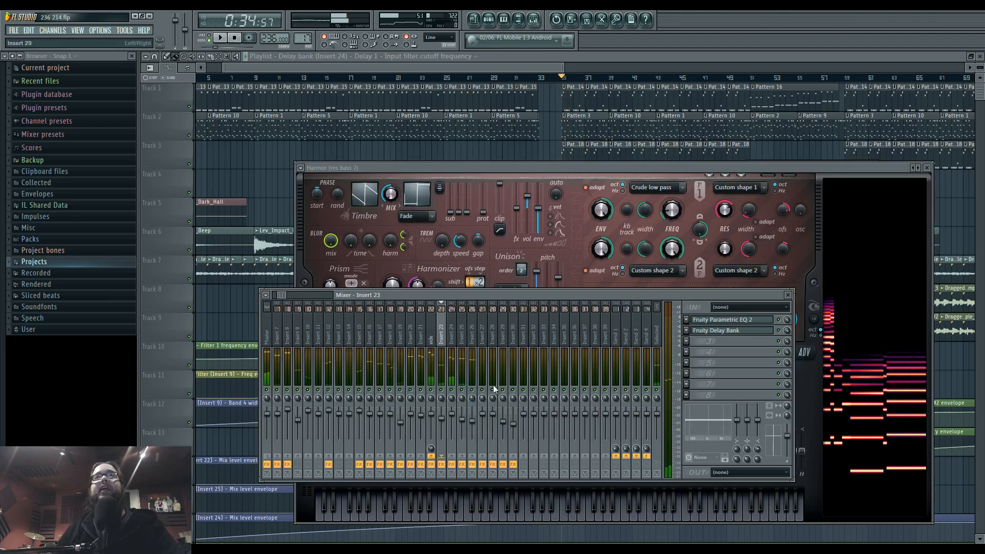
Play the song from bar 35 with the res bass 2 Harmor in front to examine its spectrum, and stop playback
{"action": "key", "text": "space"}
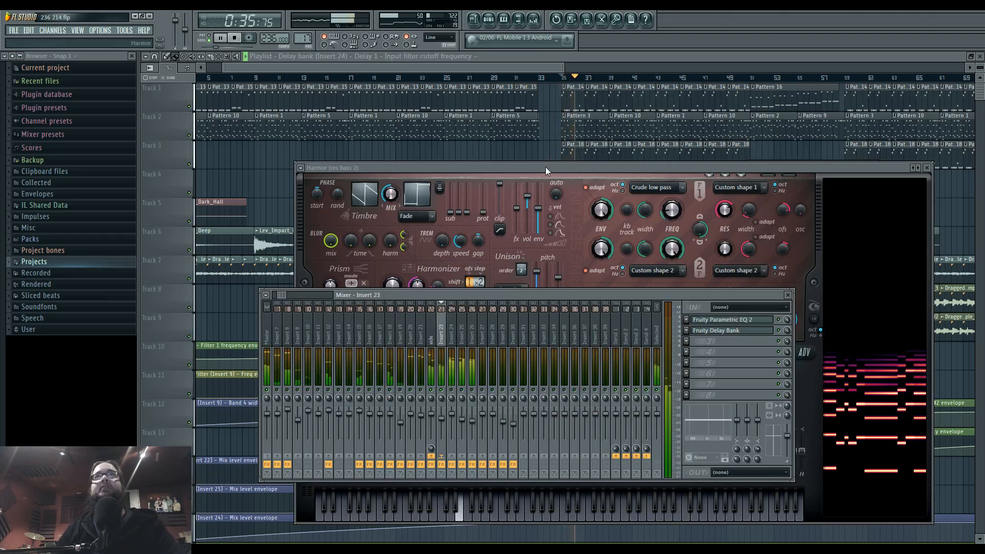
{"action": "left_click_drag", "start_coordinate": [546, 167], "coordinate": [466, 162]}
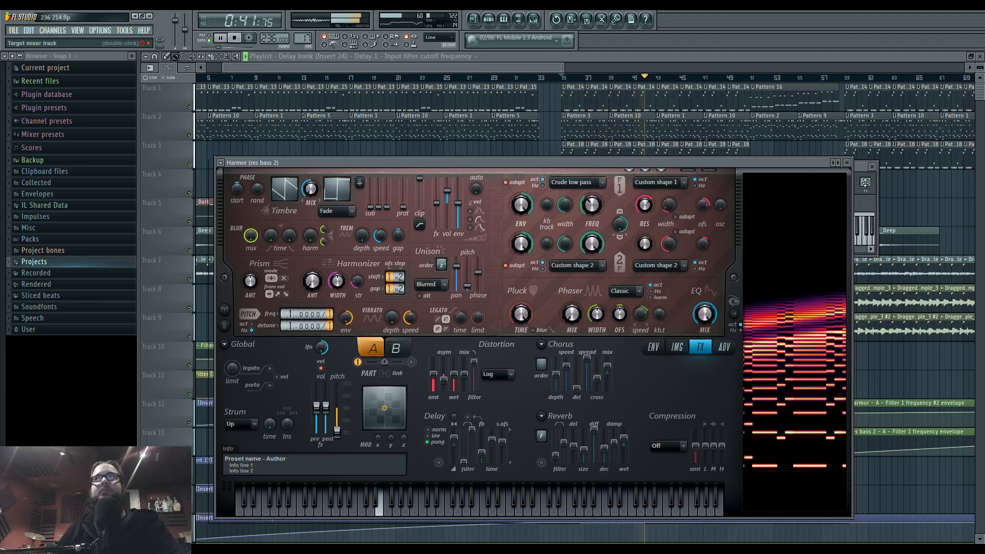
{"action": "double_click", "coordinate": [865, 182]}
{"action": "left_click", "coordinate": [621, 162]}
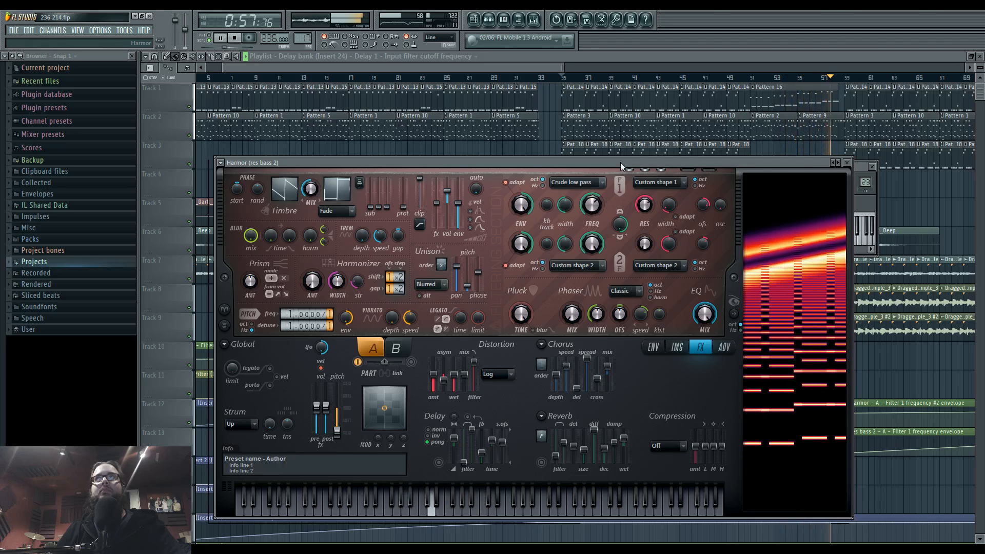
{"action": "key", "text": "space"}
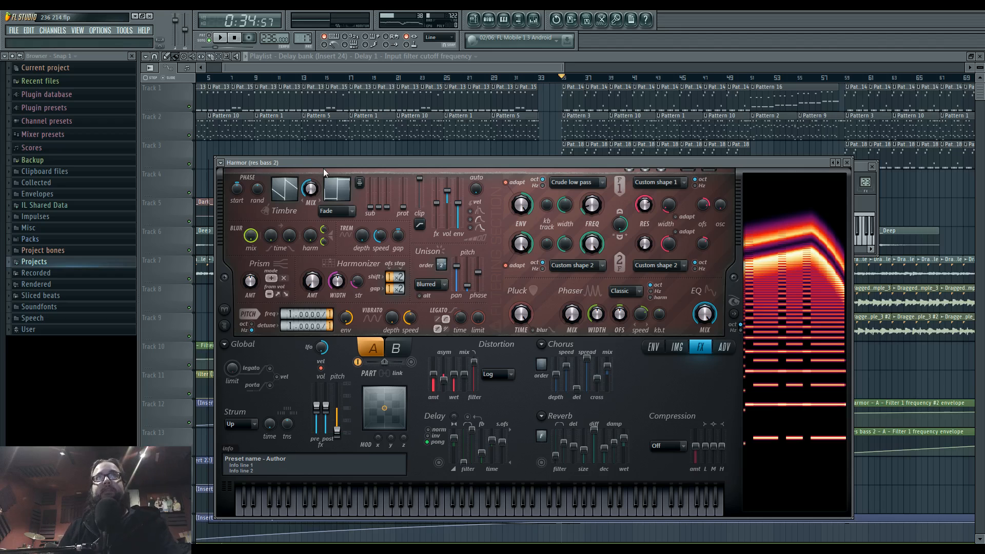
Sweep Filter 1's resonance amount and frequency in the res bass 2 Harmor while playing test notes
{"action": "left_click_drag", "start_coordinate": [329, 162], "coordinate": [383, 131]}
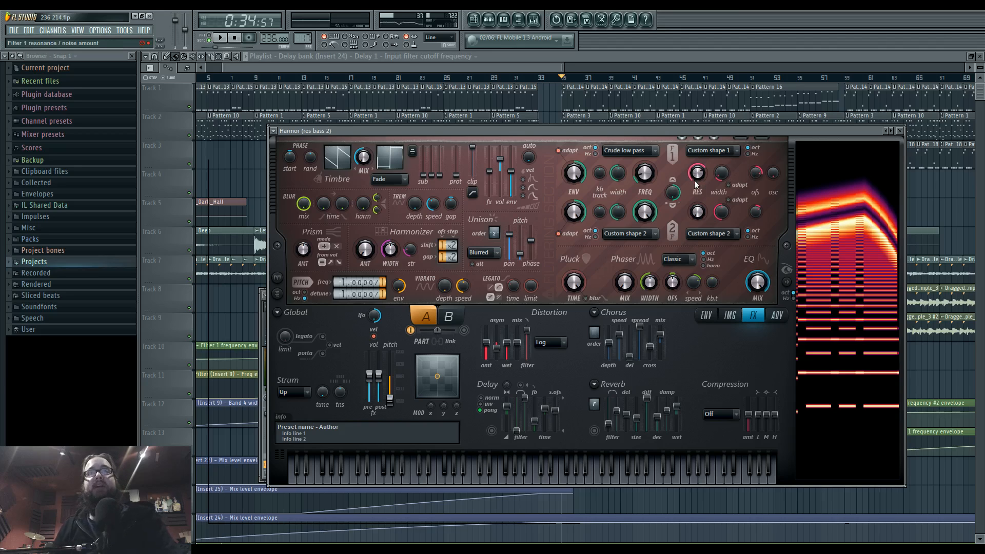
{"action": "key", "text": "c"}
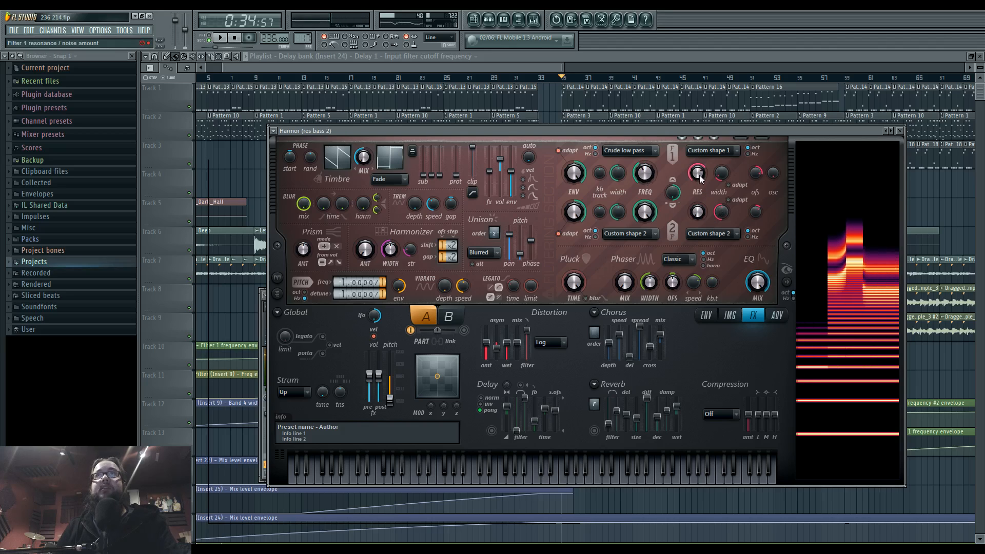
{"action": "key", "text": "c"}
{"action": "left_click_drag", "start_coordinate": [700, 179], "coordinate": [700, 174]}
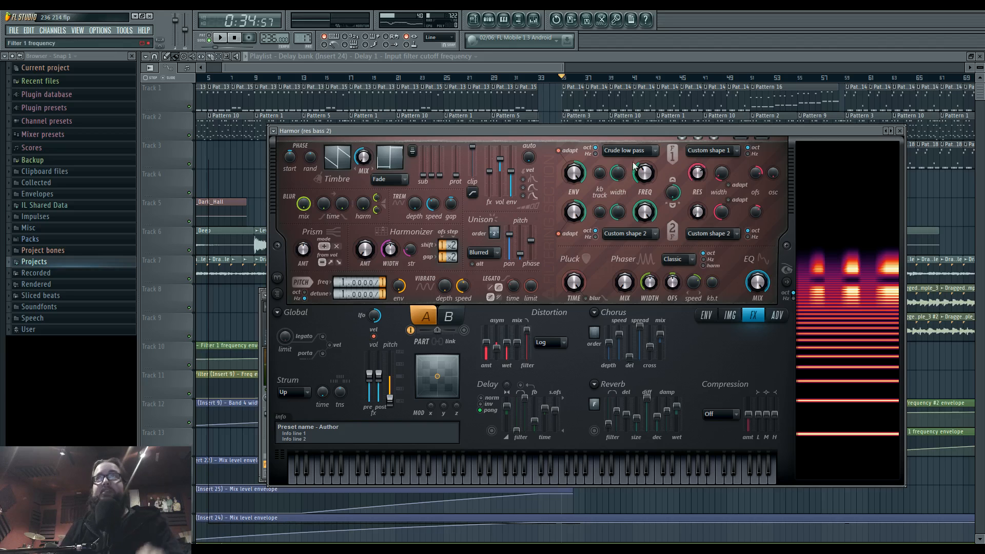
{"action": "key", "text": "c"}
{"action": "left_click_drag", "start_coordinate": [648, 178], "coordinate": [647, 178]}
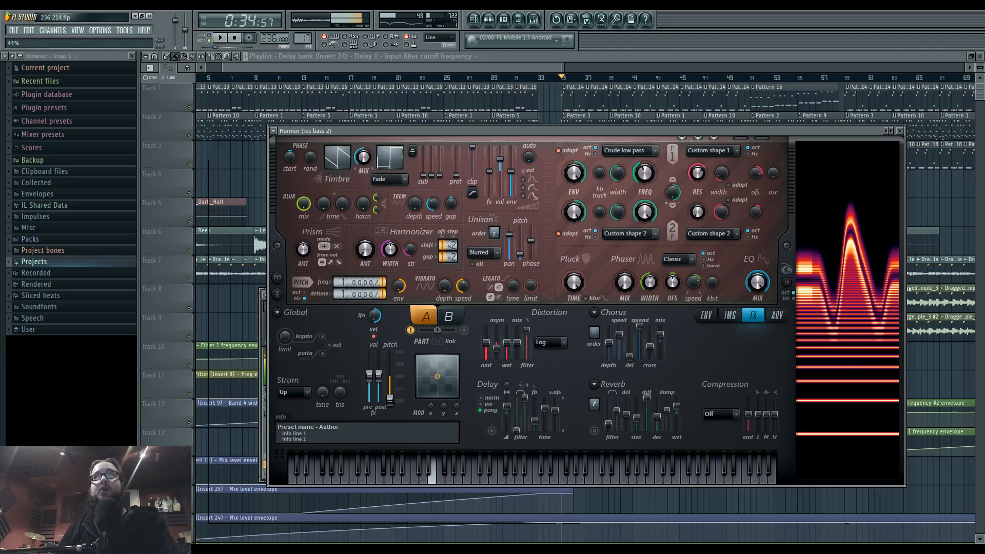
In Insert 23's Fruity Parametric EQ 2, pull the band 1 high pass down to the lowest frequencies, audition it, and raise it again
{"action": "left_click", "coordinate": [534, 21]}
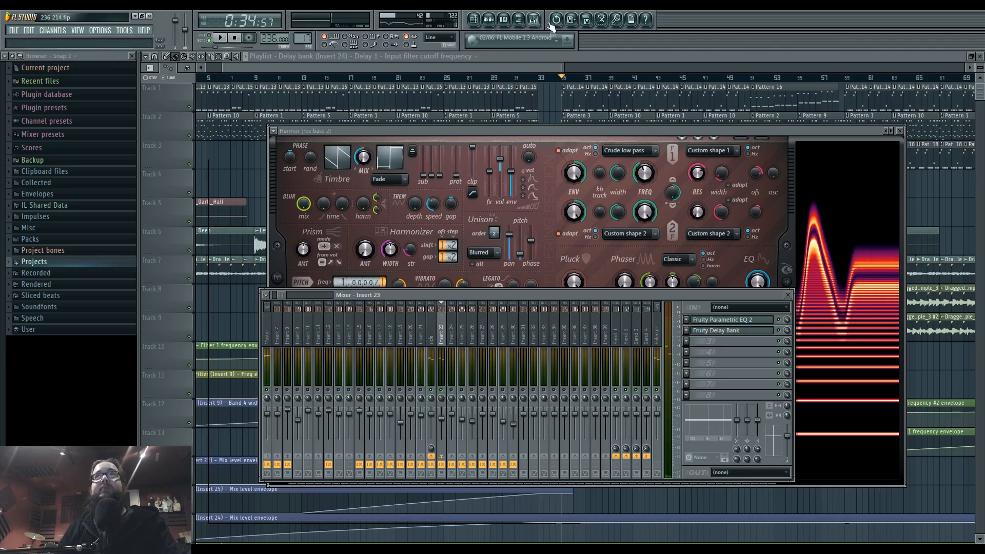
{"action": "left_click", "coordinate": [753, 322]}
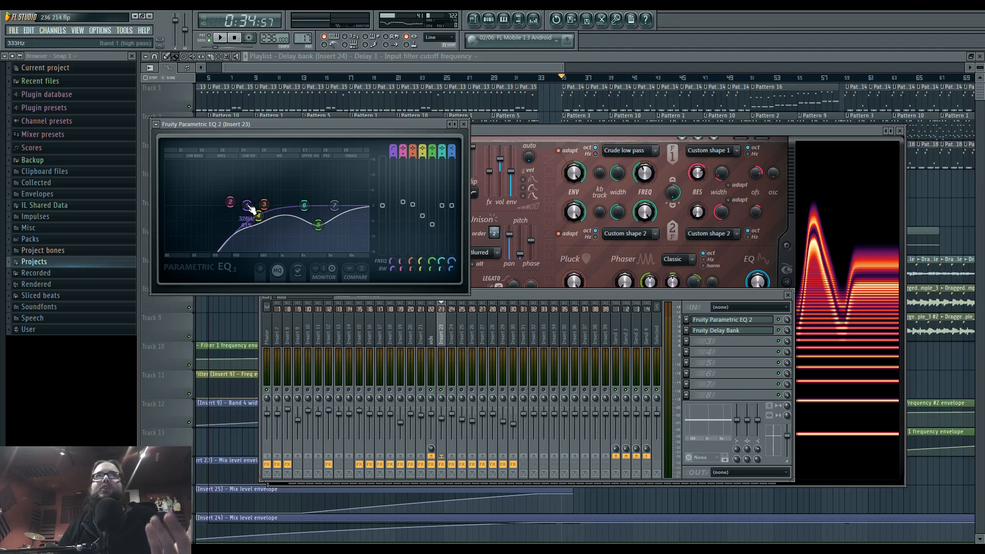
{"action": "left_click_drag", "start_coordinate": [247, 206], "coordinate": [248, 204]}
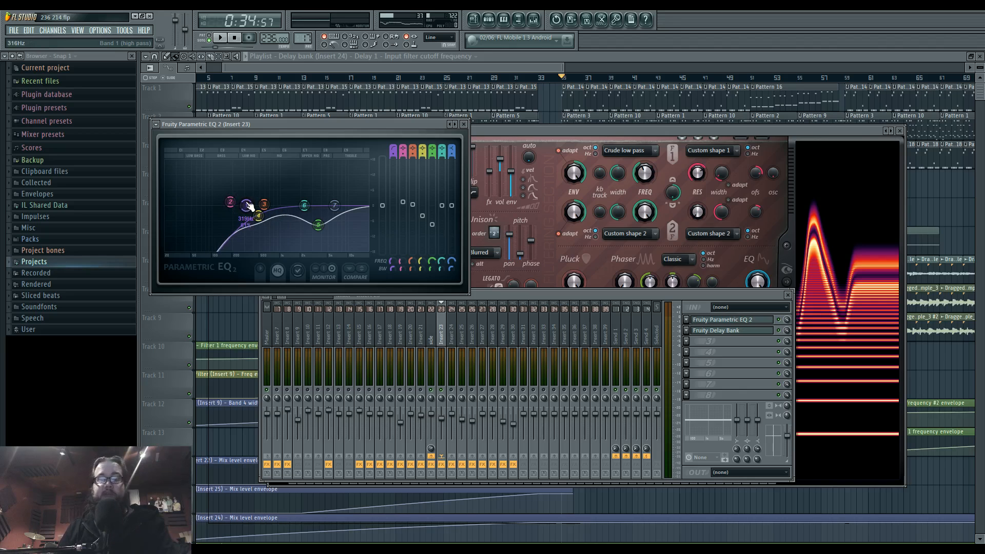
{"action": "left_click_drag", "start_coordinate": [248, 205], "coordinate": [166, 206]}
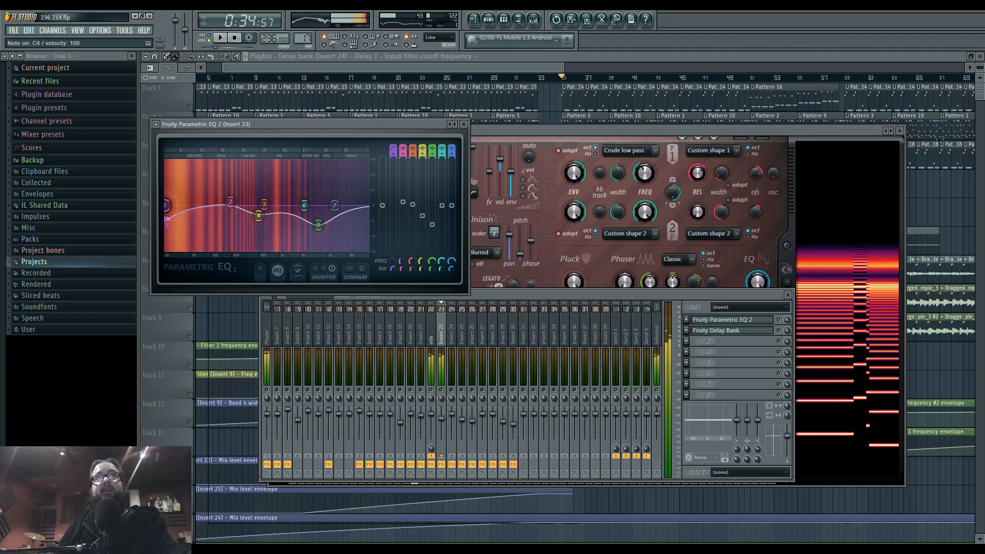
{"action": "left_click_drag", "start_coordinate": [167, 206], "coordinate": [239, 205]}
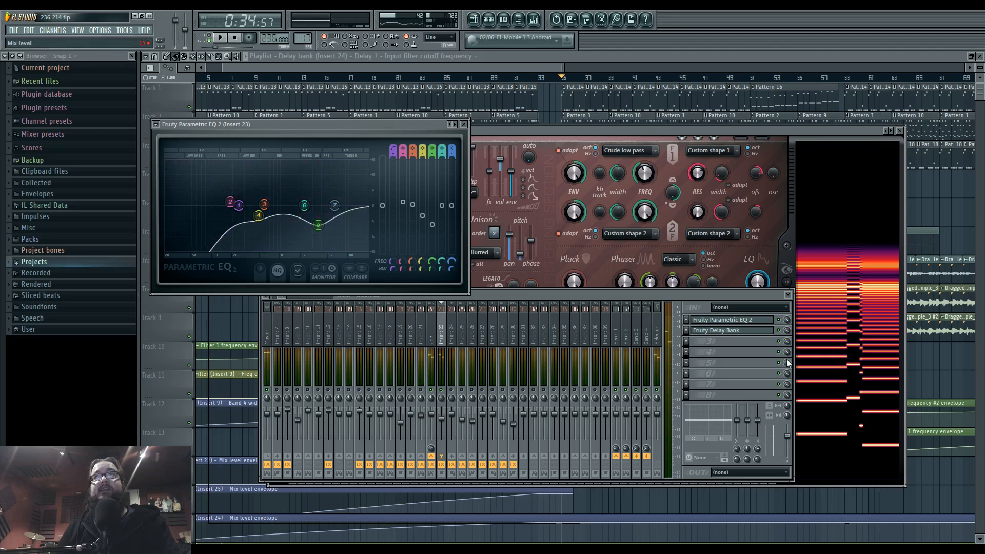
Show Harmor's Resonance shape 1 curve by choosing Custom shape 1 as Filter 1's resonance type, and examine its full height
{"action": "left_click", "coordinate": [630, 127]}
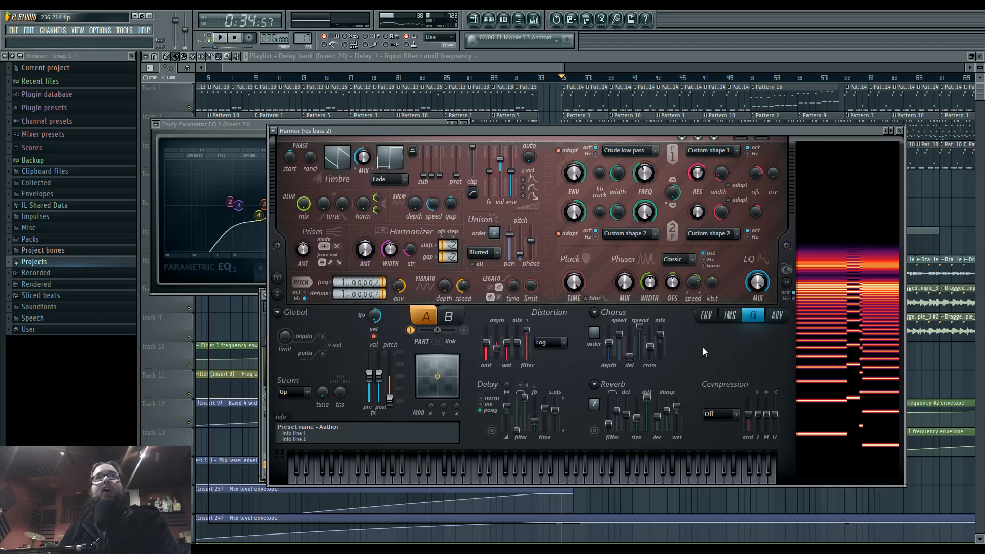
{"action": "left_click", "coordinate": [724, 153]}
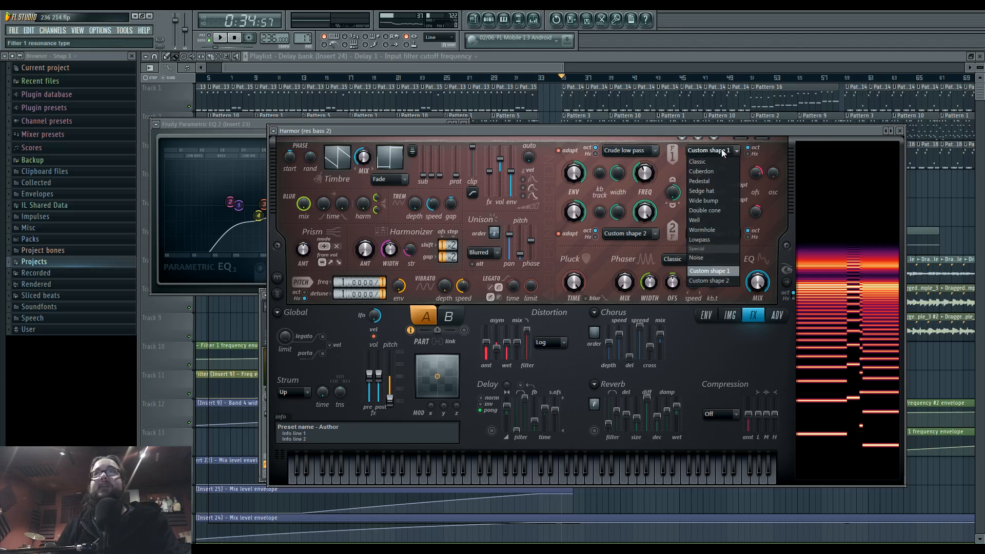
{"action": "left_click", "coordinate": [711, 272]}
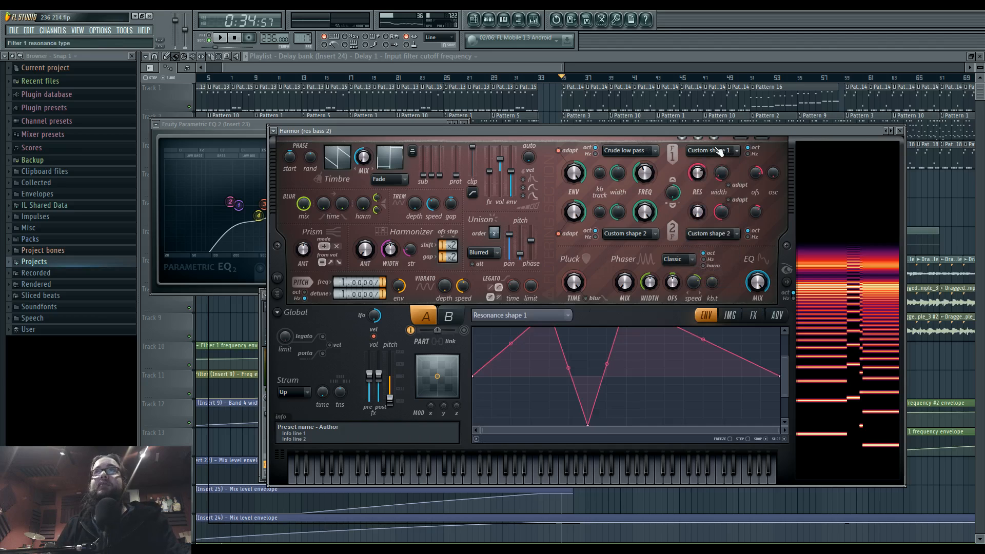
{"action": "left_click_drag", "start_coordinate": [785, 358], "coordinate": [786, 335]}
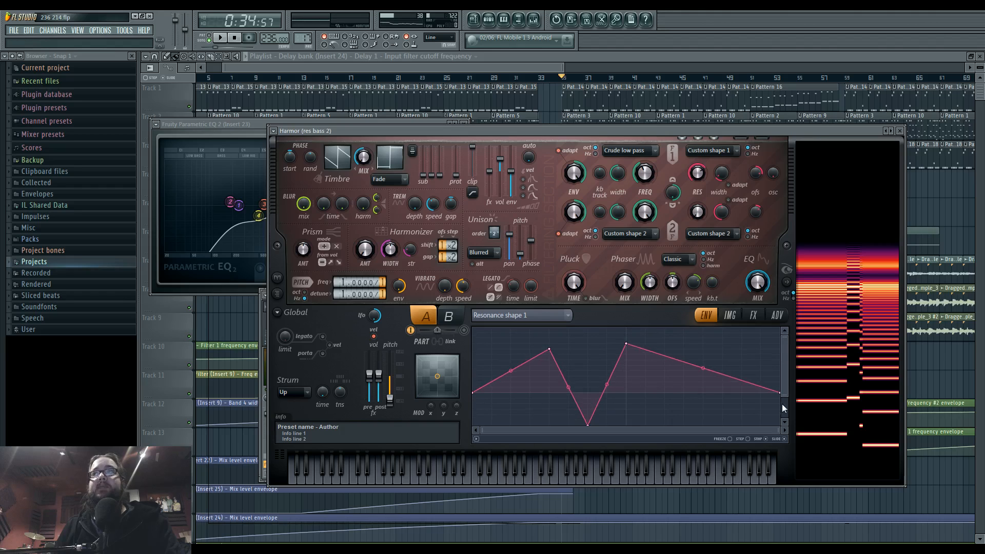
{"action": "left_click_drag", "start_coordinate": [785, 396], "coordinate": [786, 425]}
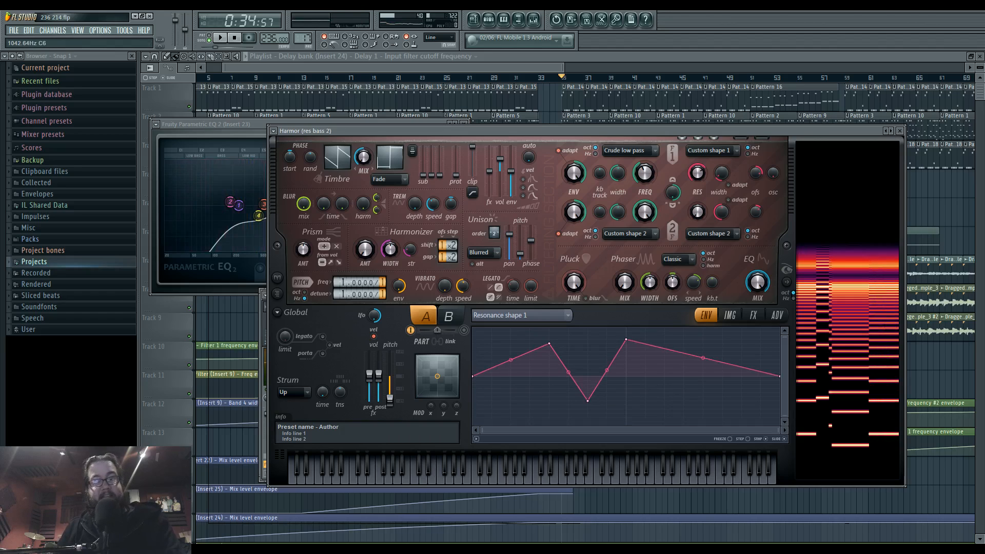
Audition the res bass 2 sound by playing four different test notes
{"action": "key", "text": "c"}
{"action": "key", "text": "x"}
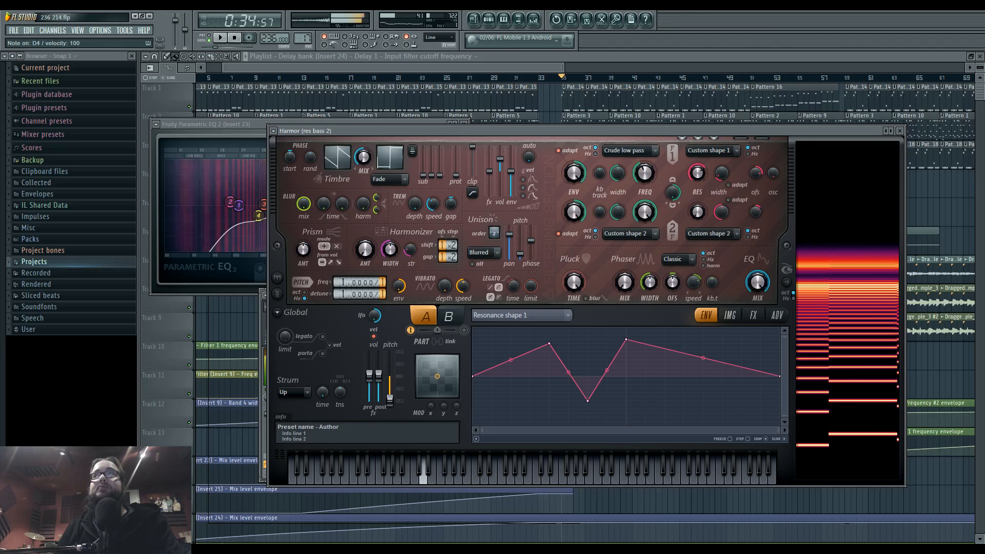
{"action": "key", "text": "z"}
{"action": "key", "text": "b"}
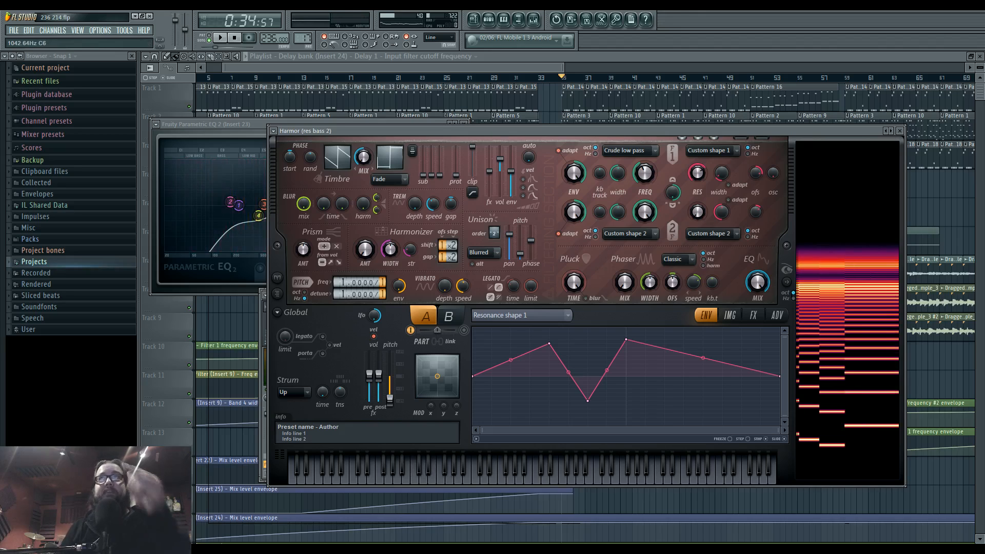
Sweep Filter 1's resonance width and frequency while holding E4 to hear how the custom resonance shape moves
{"action": "key", "text": "c"}
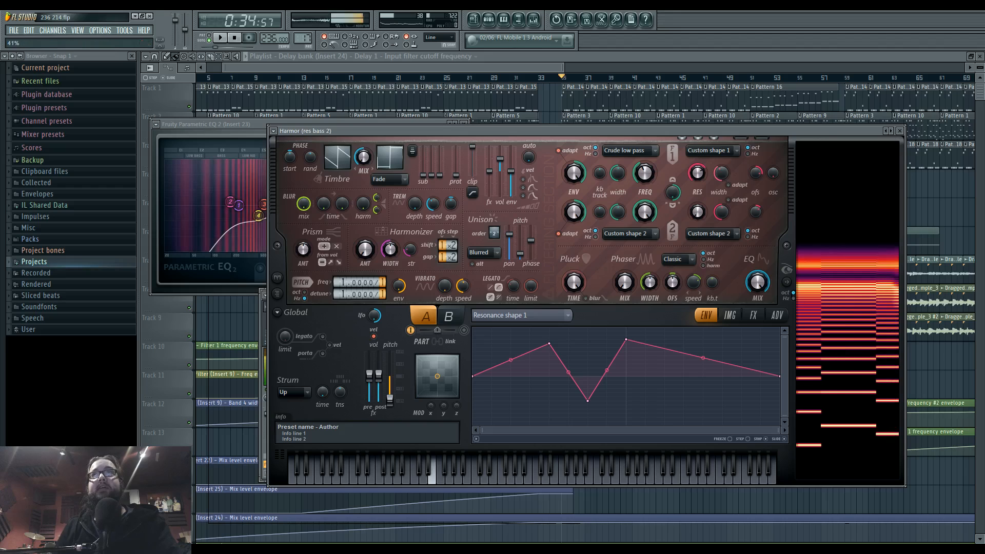
{"action": "left_click_drag", "start_coordinate": [725, 177], "coordinate": [724, 149]}
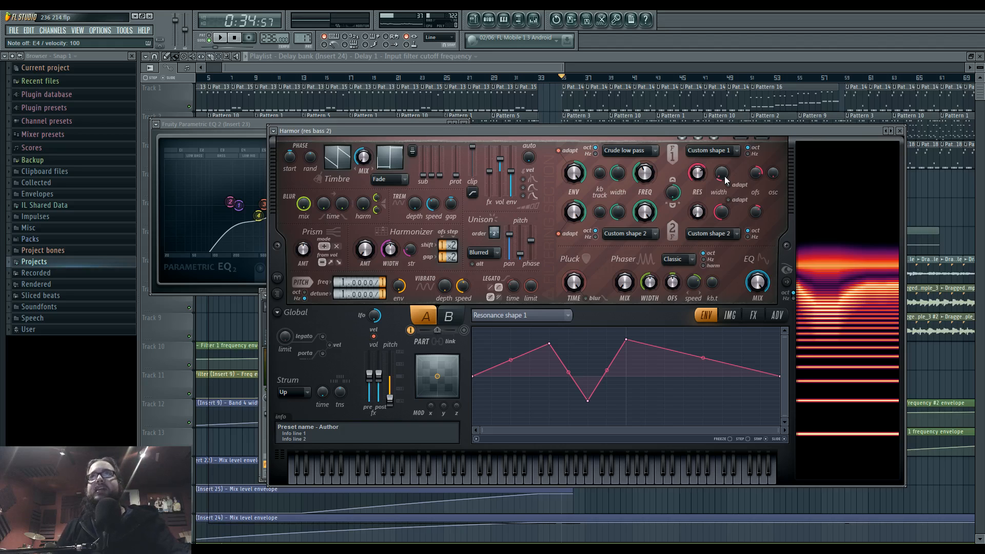
{"action": "left_click", "coordinate": [645, 178]}
{"action": "mouse_move", "coordinate": [646, 177]}
{"action": "left_mouse_down"}
{"action": "mouse_move", "coordinate": [645, 191]}
{"action": "mouse_move", "coordinate": [645, 179]}
{"action": "left_mouse_up"}
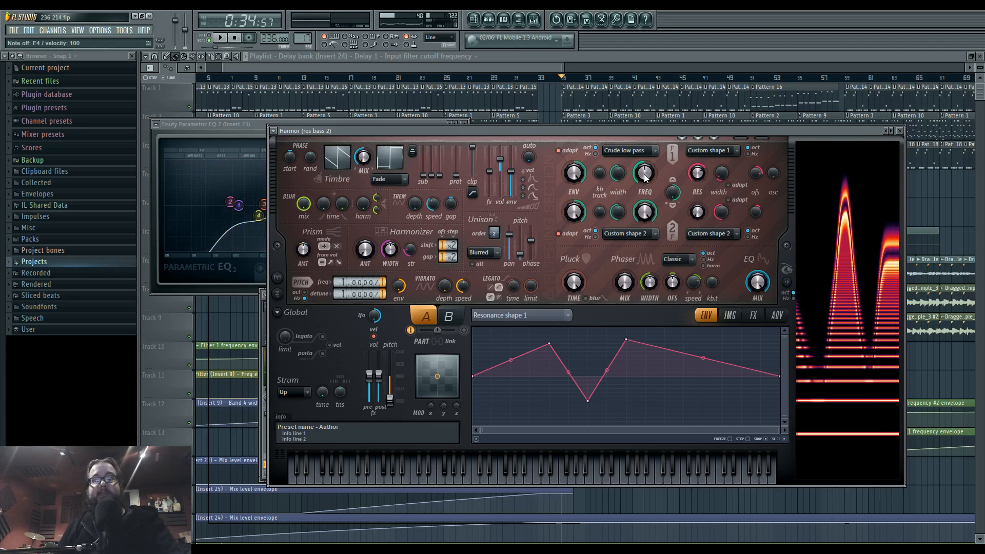
{"action": "key", "text": "c"}
{"action": "mouse_move", "coordinate": [646, 178]}
{"action": "left_mouse_down"}
{"action": "mouse_move", "coordinate": [646, 186]}
{"action": "mouse_move", "coordinate": [645, 177]}
{"action": "left_mouse_up"}
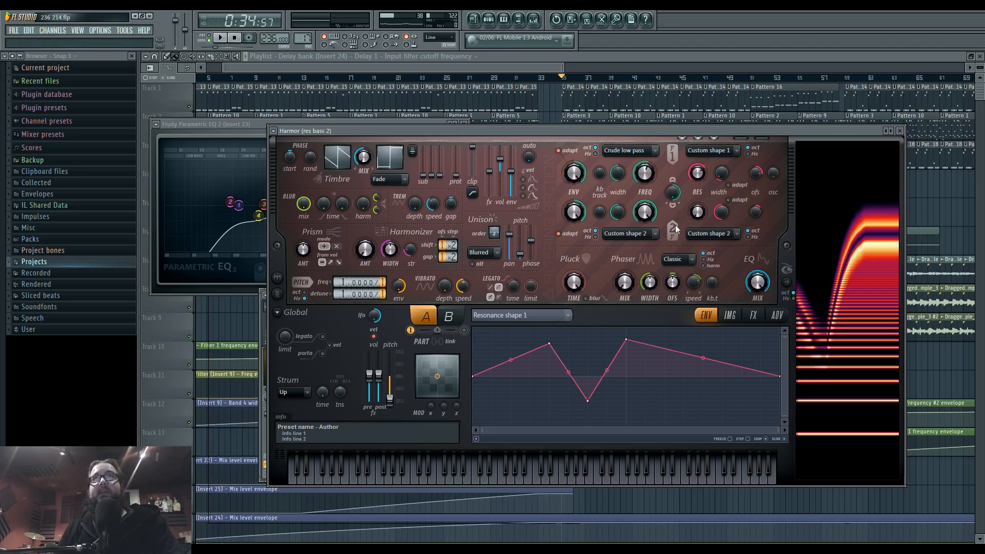
Adjust the Unison order of the res bass 2 Harmor and check its mixer track
{"action": "left_click_drag", "start_coordinate": [659, 134], "coordinate": [661, 139]}
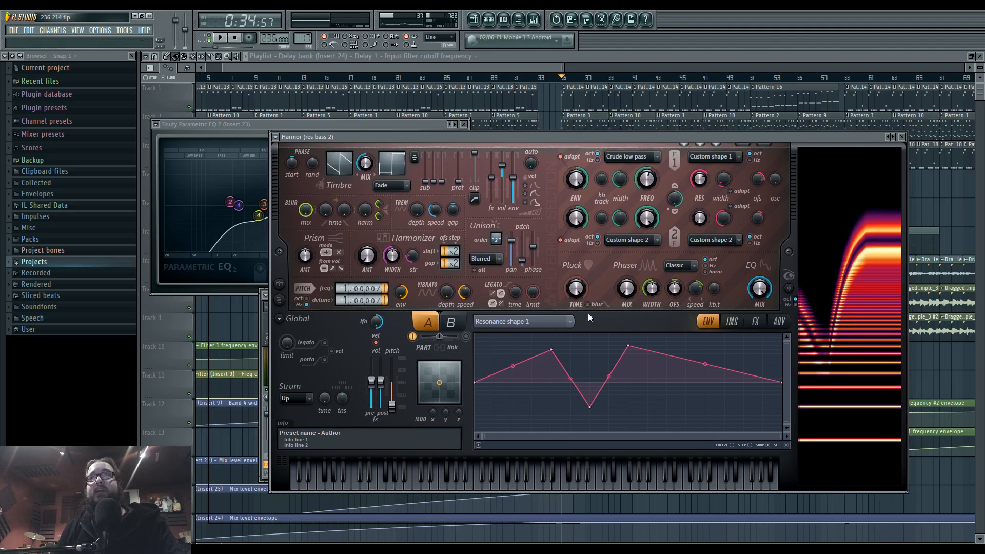
{"action": "left_click", "coordinate": [553, 322]}
{"action": "left_click", "coordinate": [678, 329]}
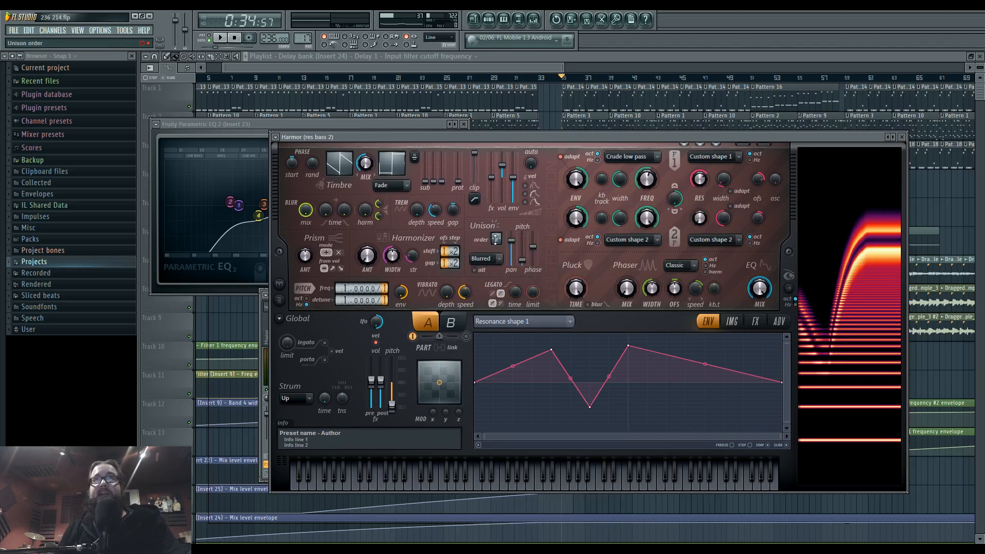
{"action": "mouse_move", "coordinate": [497, 240]}
{"action": "left_mouse_down"}
{"action": "mouse_move", "coordinate": [497, 252]}
{"action": "mouse_move", "coordinate": [500, 232]}
{"action": "left_mouse_up"}
{"action": "left_click", "coordinate": [534, 20]}
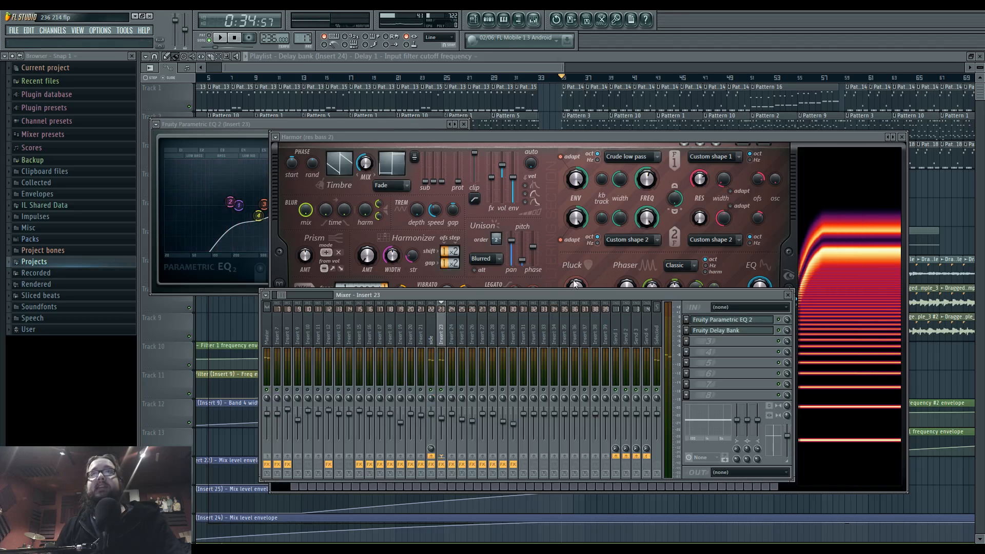
Show Harmor's effects section and adjust the distortion asymmetry while playing D4
{"action": "left_click", "coordinate": [650, 134]}
{"action": "left_click", "coordinate": [756, 321]}
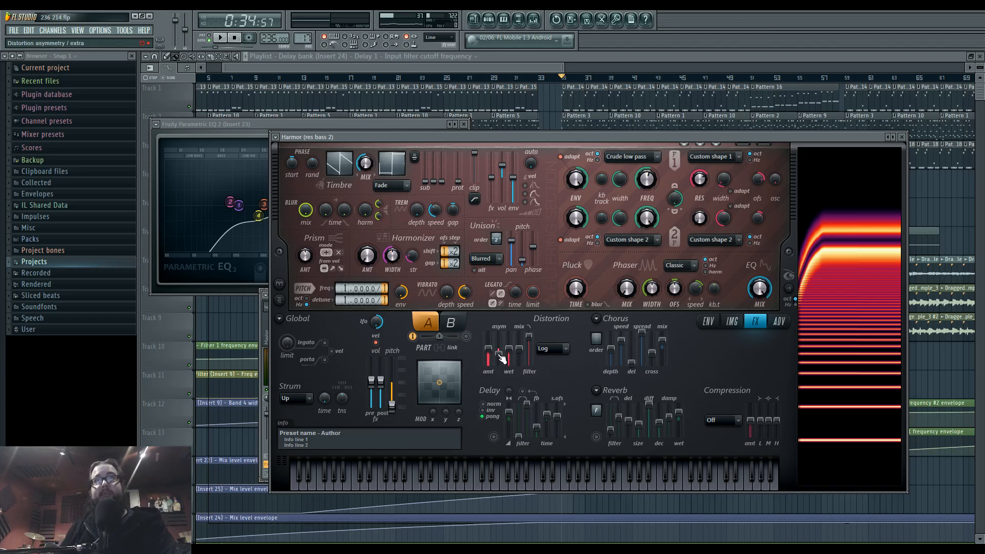
{"action": "mouse_move", "coordinate": [501, 357]}
{"action": "left_mouse_down"}
{"action": "mouse_move", "coordinate": [498, 342]}
{"action": "mouse_move", "coordinate": [498, 356]}
{"action": "left_mouse_up"}
{"action": "key", "text": "x"}
{"action": "key", "text": "x"}
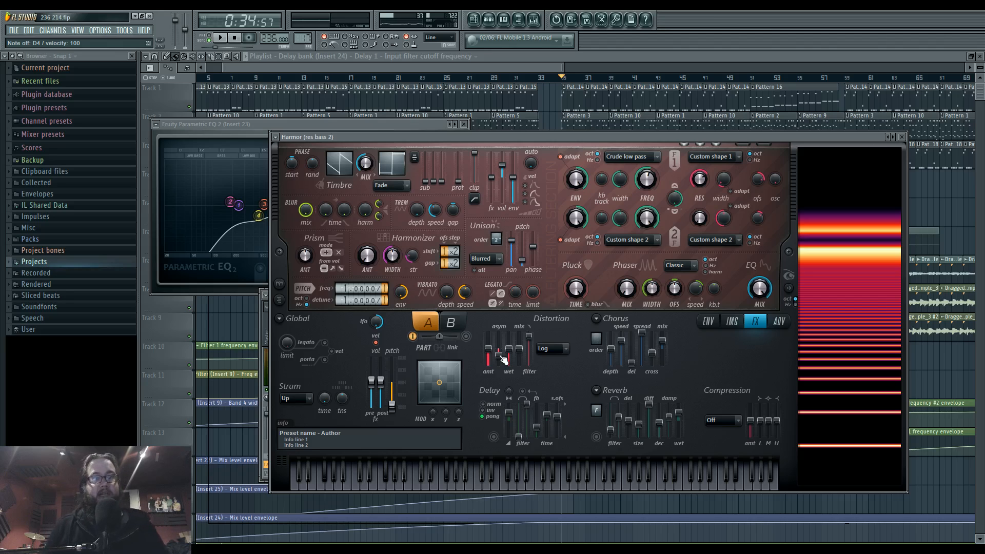
{"action": "left_click_drag", "start_coordinate": [541, 137], "coordinate": [519, 135]}
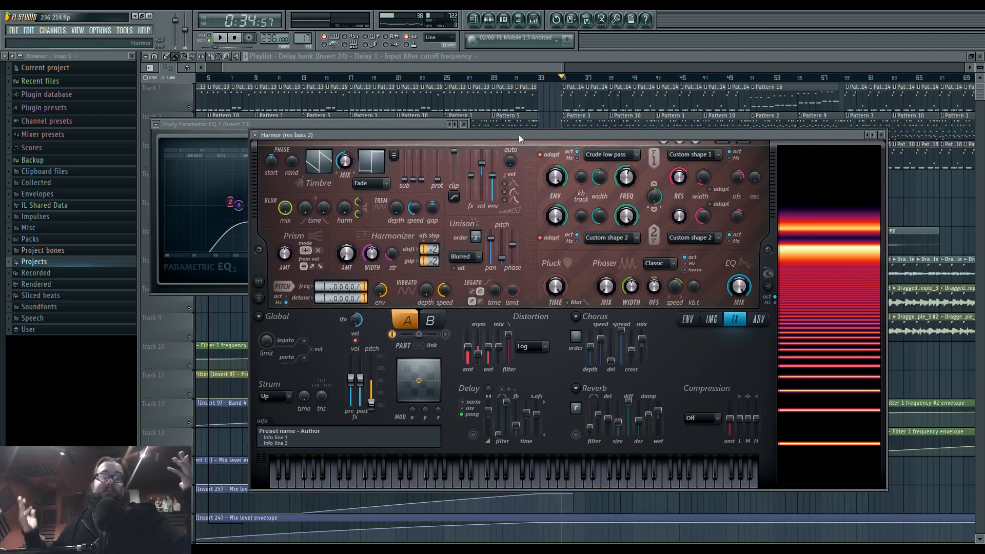